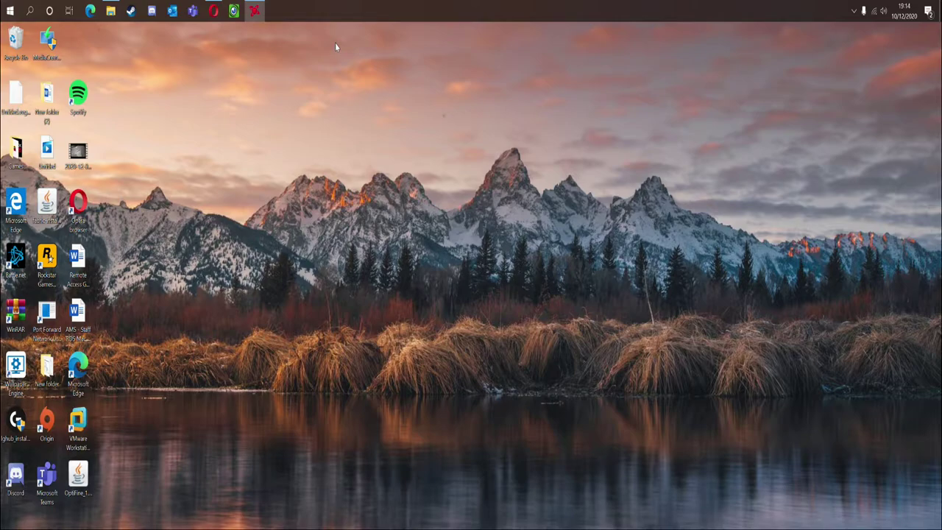
- Search Windows for 'workgroup' from the Start button's right-click menu
right_click(9, 11)
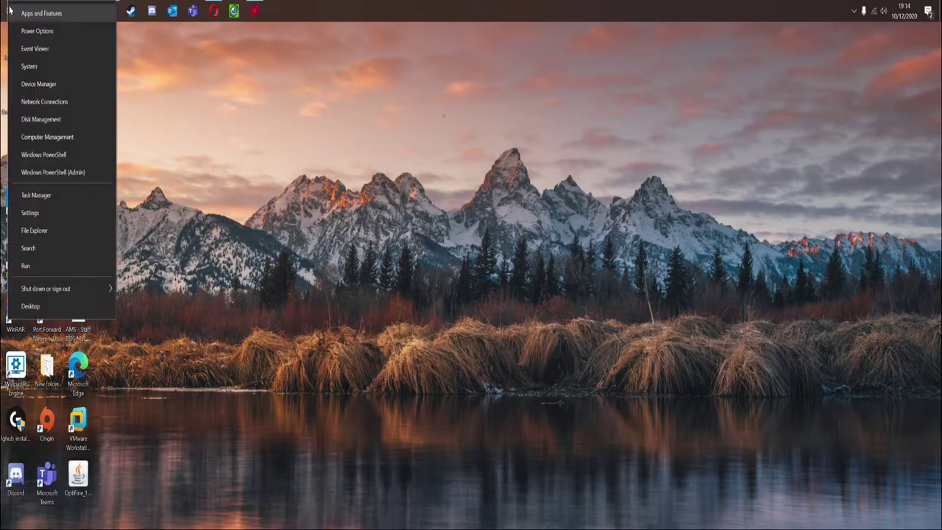
left_click(39, 249)
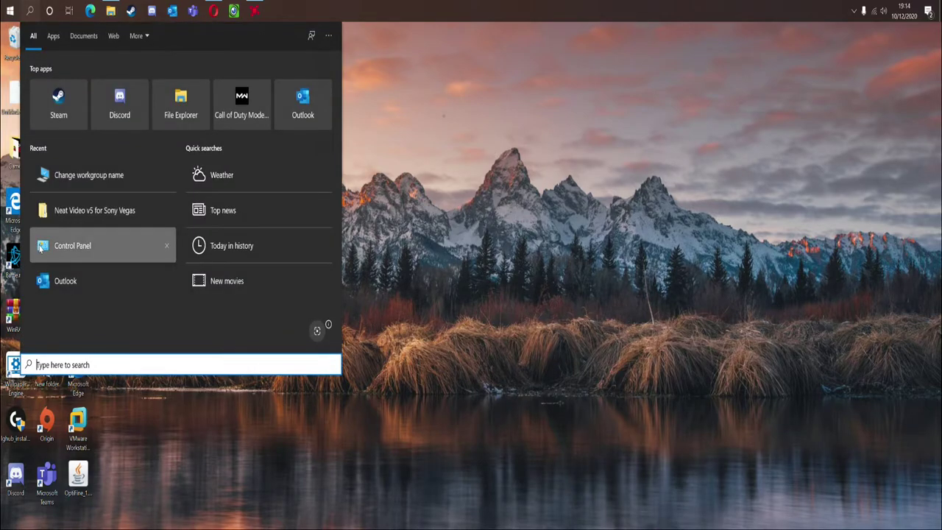
type("workgroup")
- Open System Properties on the Computer Name tab via the 'Change workgroup name' result
left_click(113, 92)
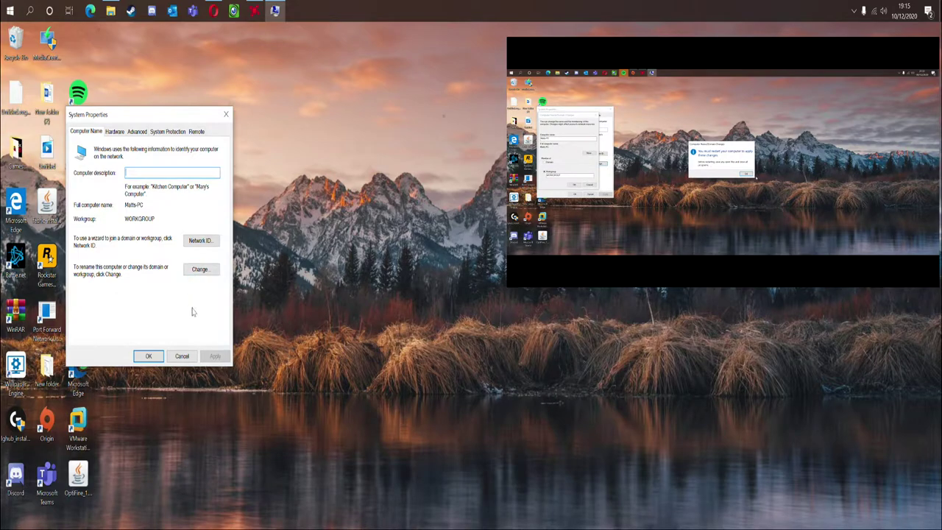
- Open Computer Name/Domain Changes, reposition it, and select the WORKGROUP workgroup name
left_click(201, 270)
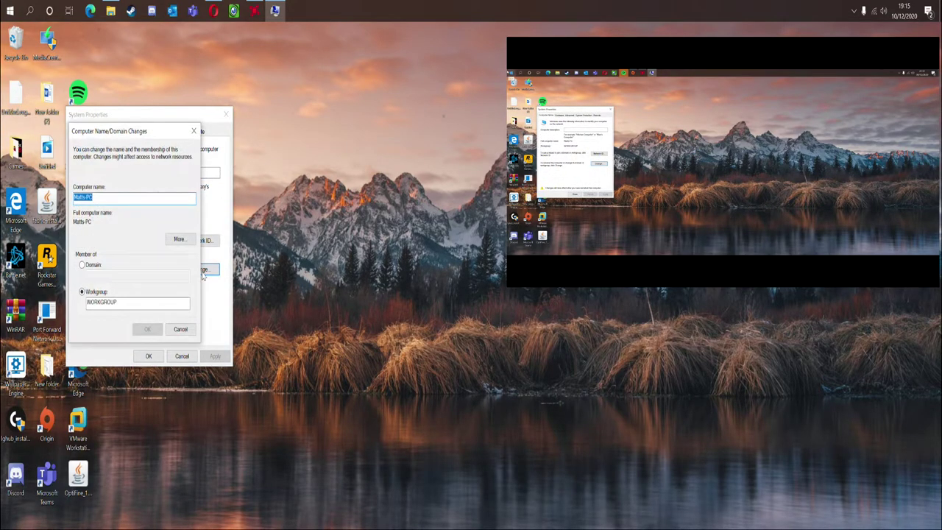
mouse_move(161, 130)
left_mouse_down()
mouse_move(268, 140)
mouse_move(226, 169)
left_mouse_up()
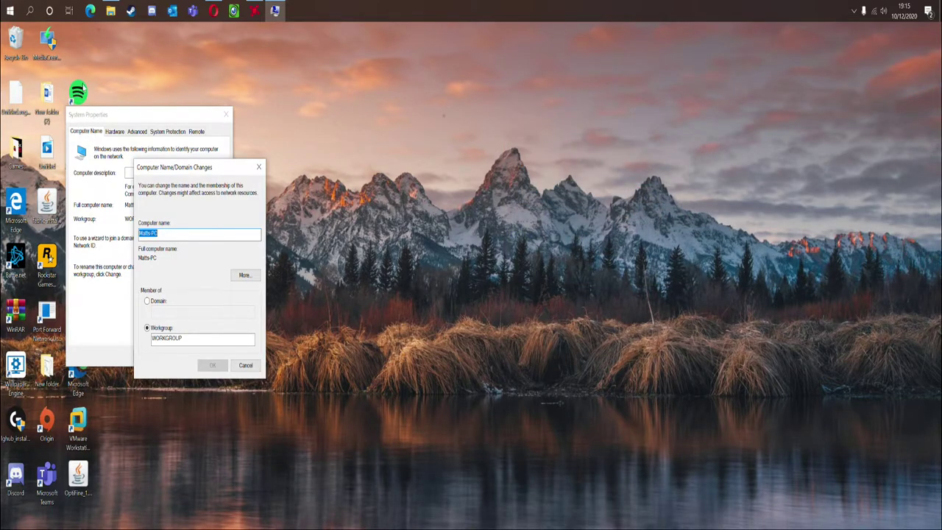
mouse_move(193, 168)
left_mouse_down()
mouse_move(159, 123)
mouse_move(169, 332)
mouse_move(153, 136)
left_mouse_up()
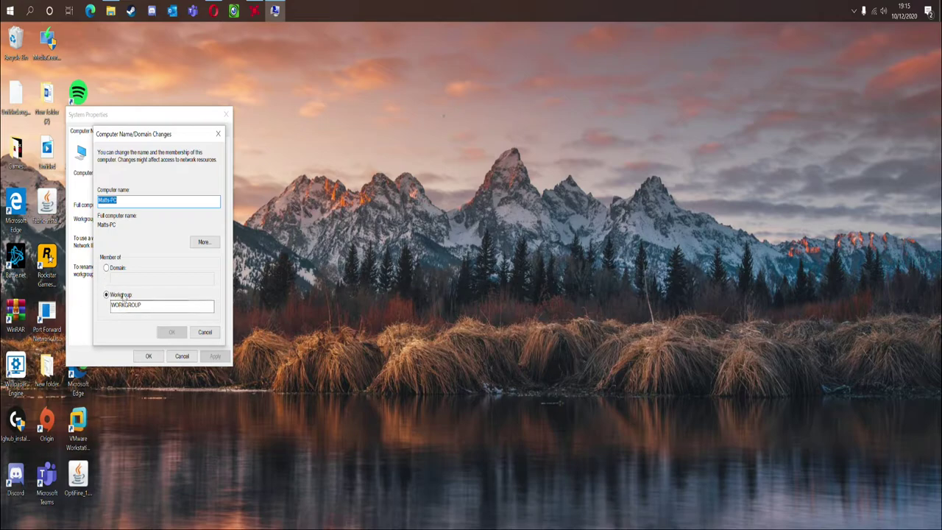
double_click(126, 302)
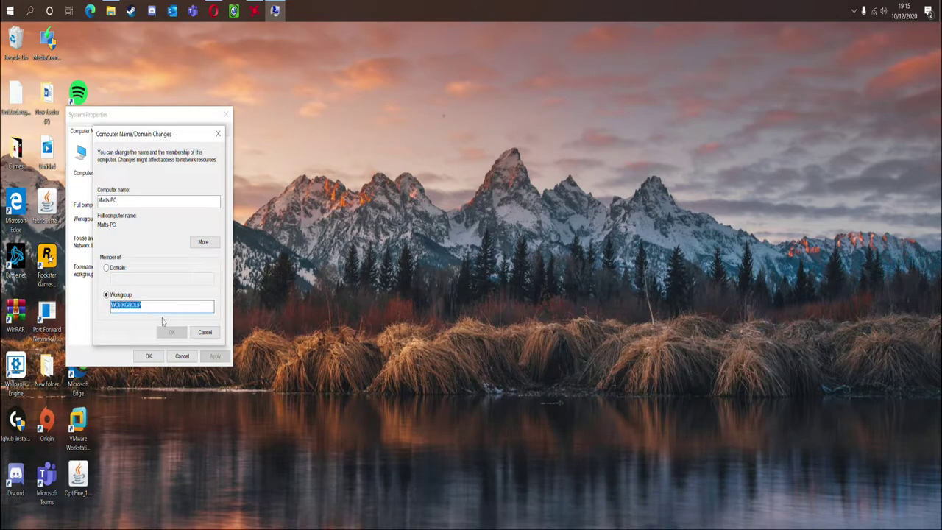
key("End")
left_click(107, 269)
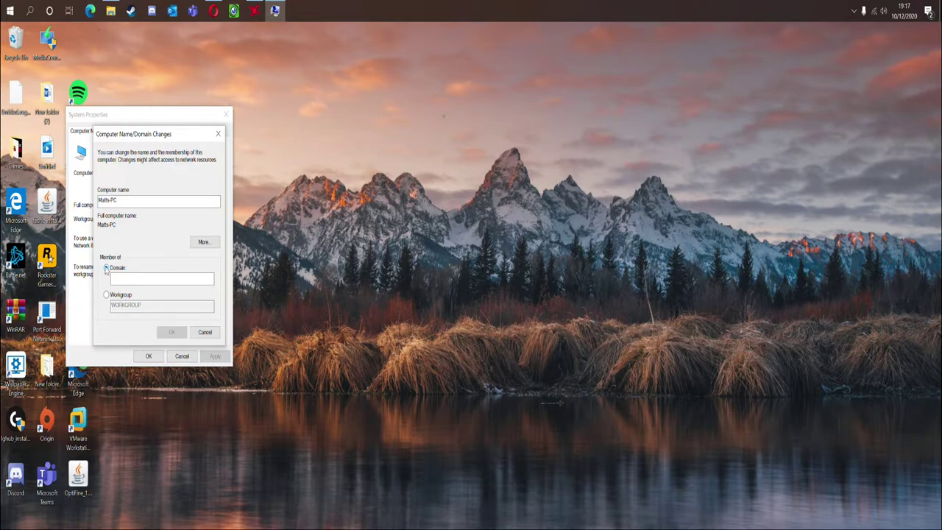
- Toggle Domain and Workgroup membership, then close the dialog leaving workgroup WORKGROUP unchanged
left_click(105, 295)
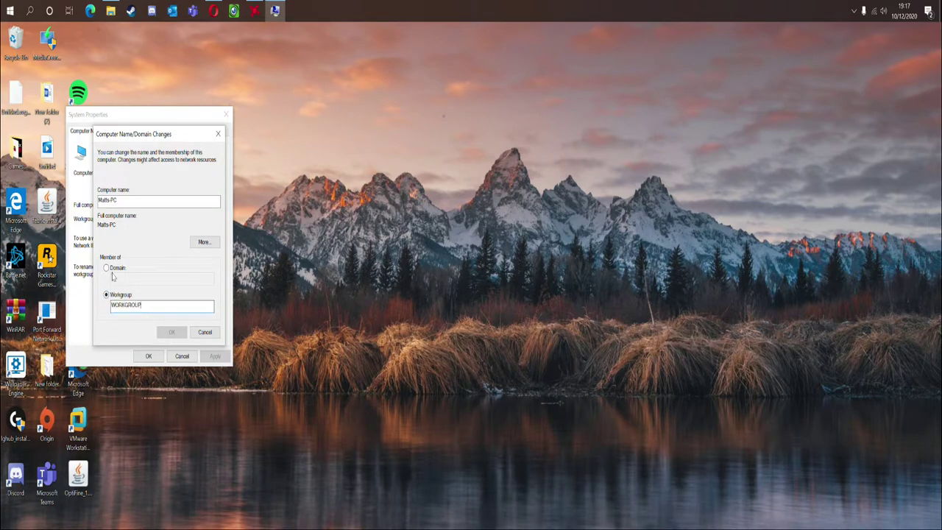
left_click(109, 269)
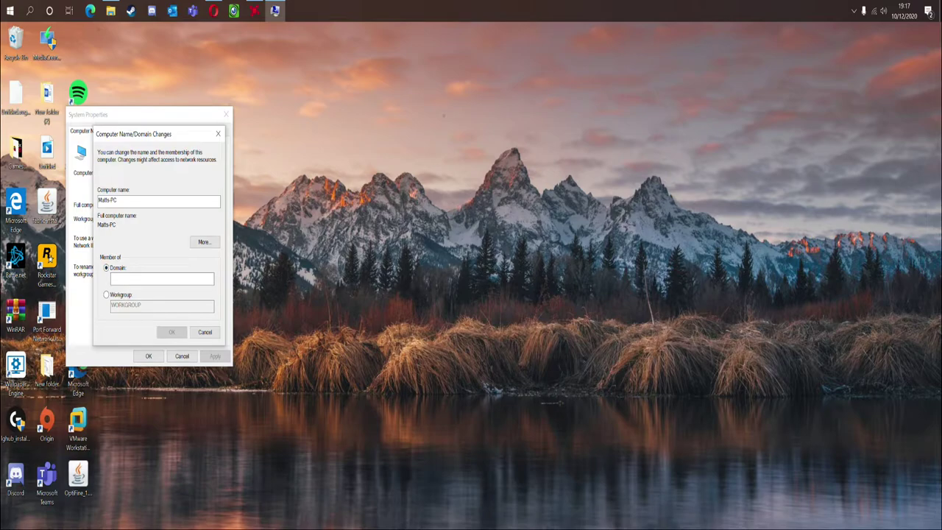
left_click(107, 269)
left_click(109, 295)
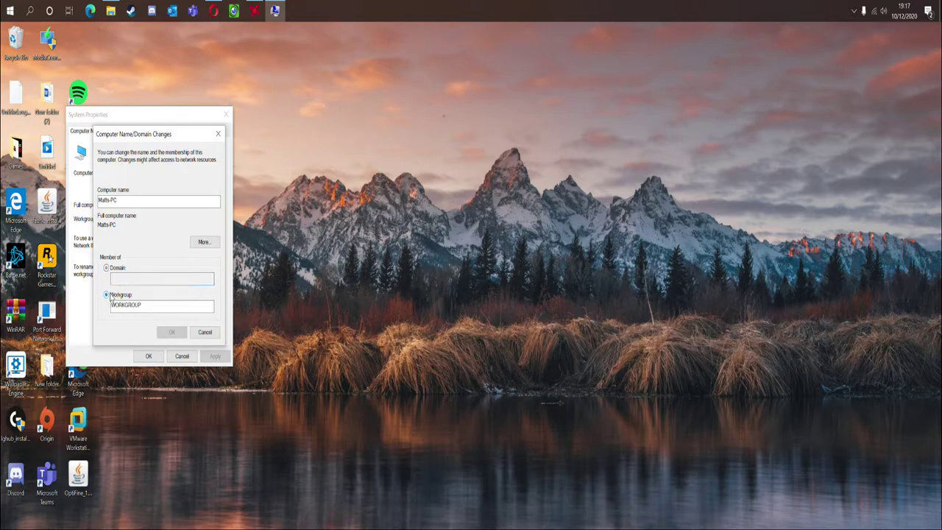
left_click(147, 305)
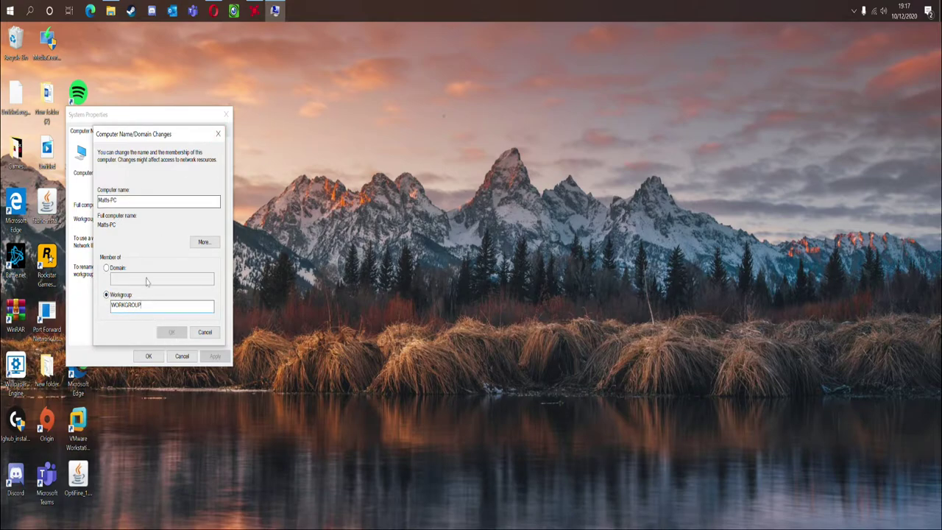
left_click(218, 134)
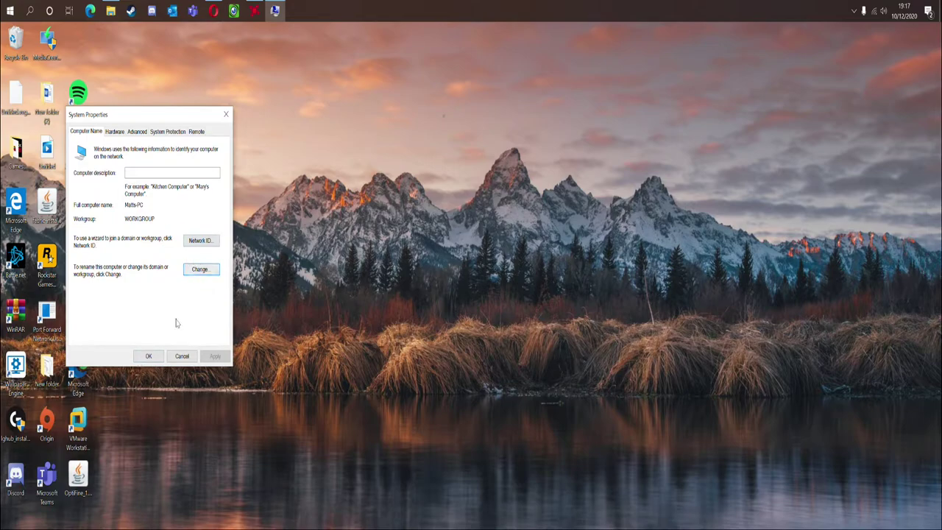
- Close System Properties and open File Explorer on the Files (E:) drive
left_click(147, 356)
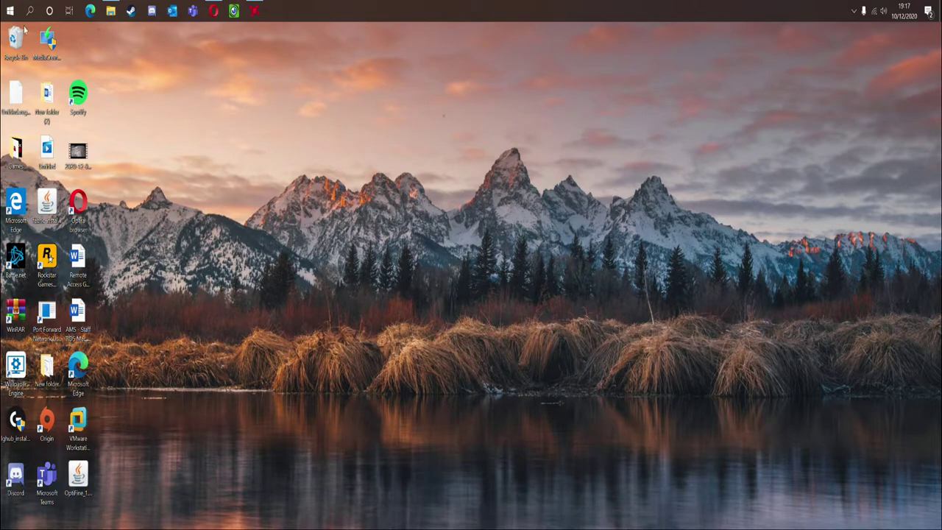
mouse_move(110, 10)
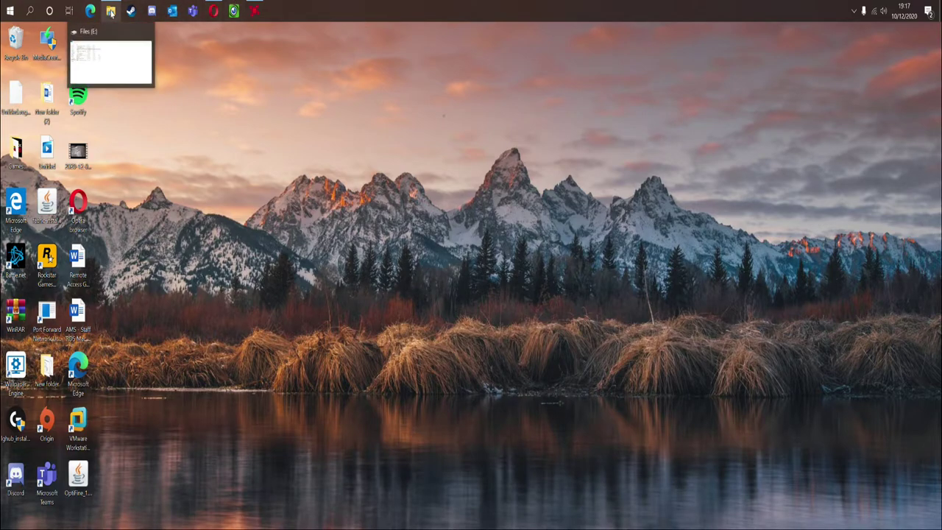
left_click(110, 12)
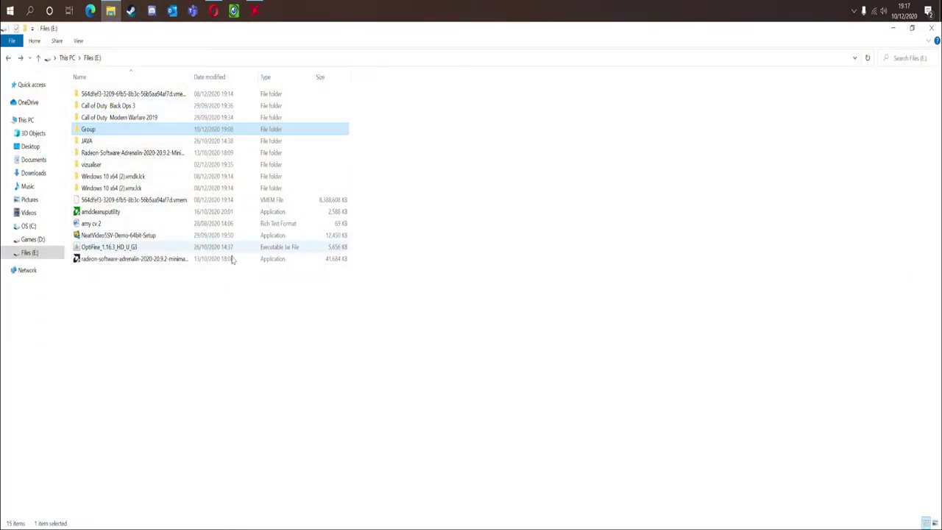
right_click(169, 310)
mouse_move(217, 456)
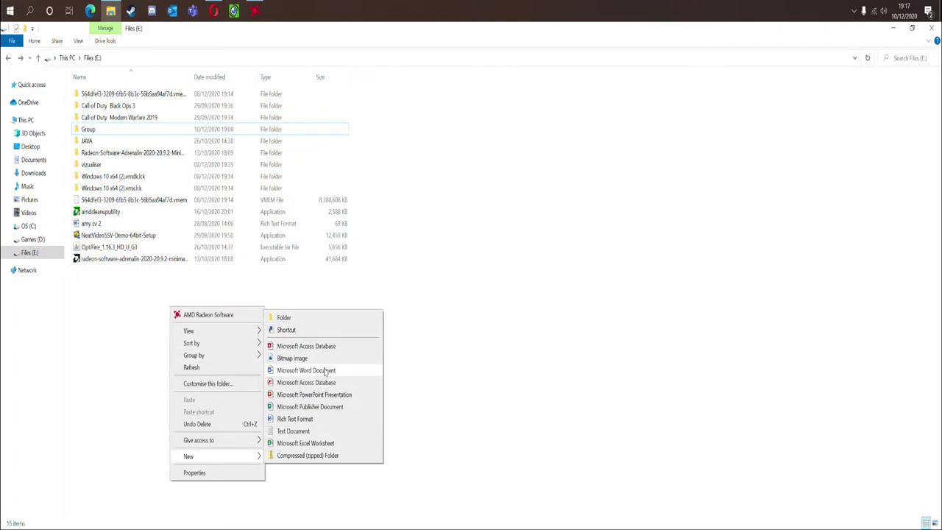
left_click(131, 348)
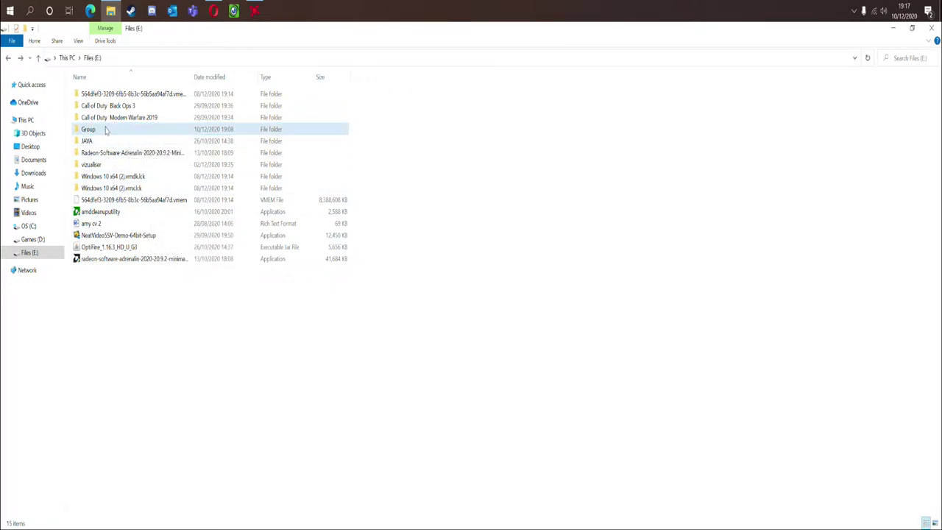
mouse_move(104, 130)
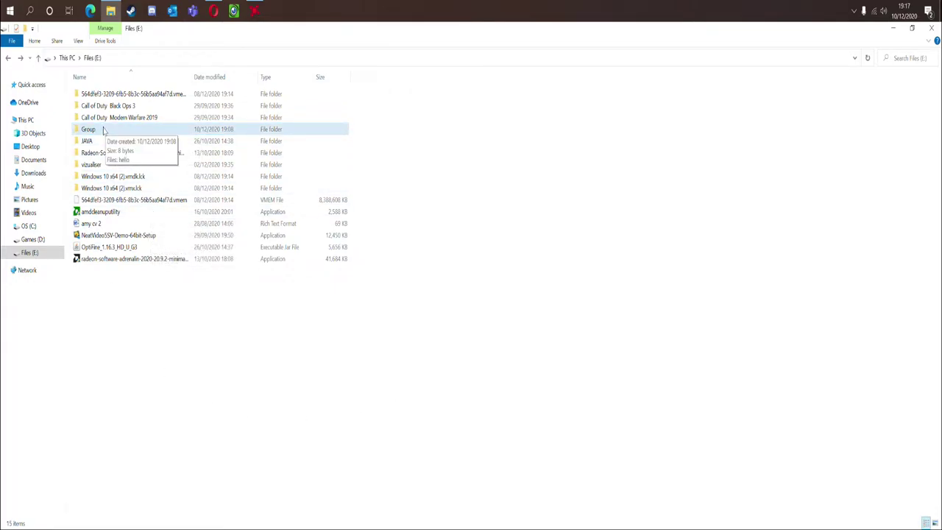
- Check the Group folder's contents, then open the Group folder's Properties
double_click(104, 130)
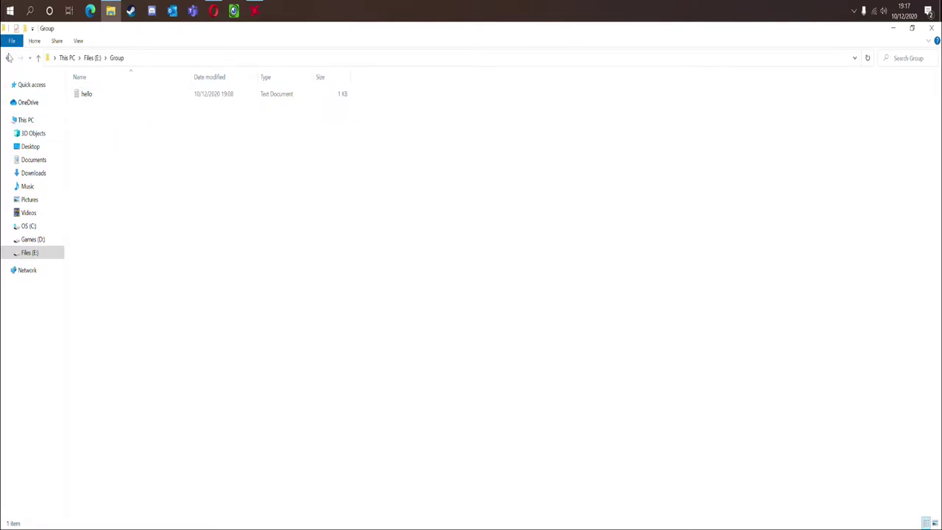
left_click(8, 57)
double_click(140, 129)
left_click(8, 58)
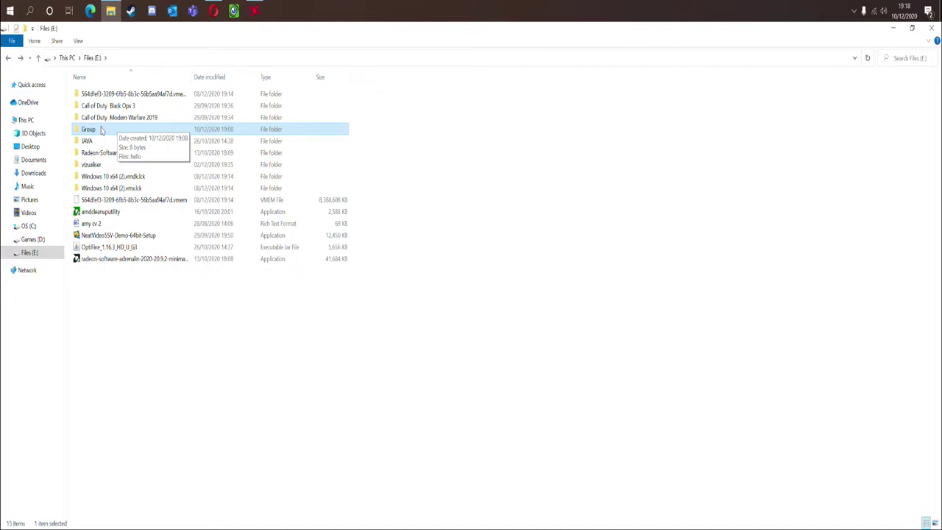
right_click(101, 129)
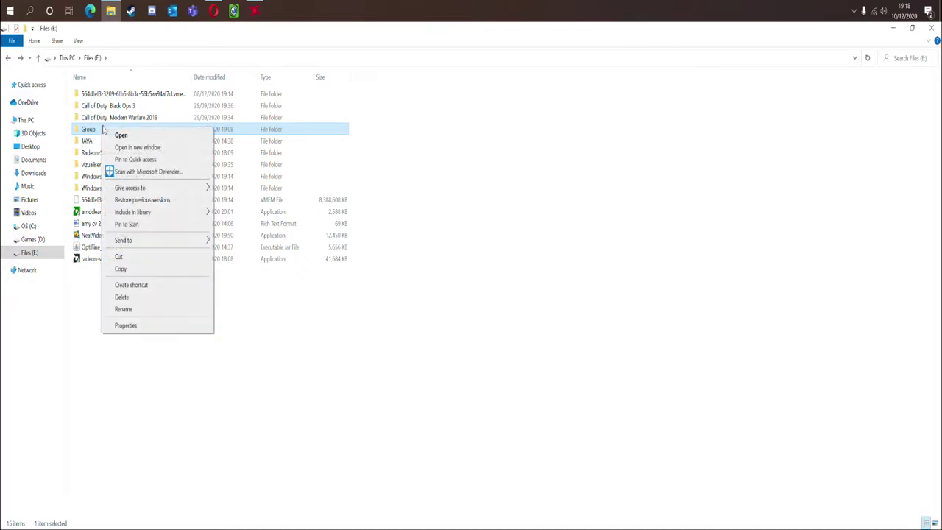
left_click(132, 330)
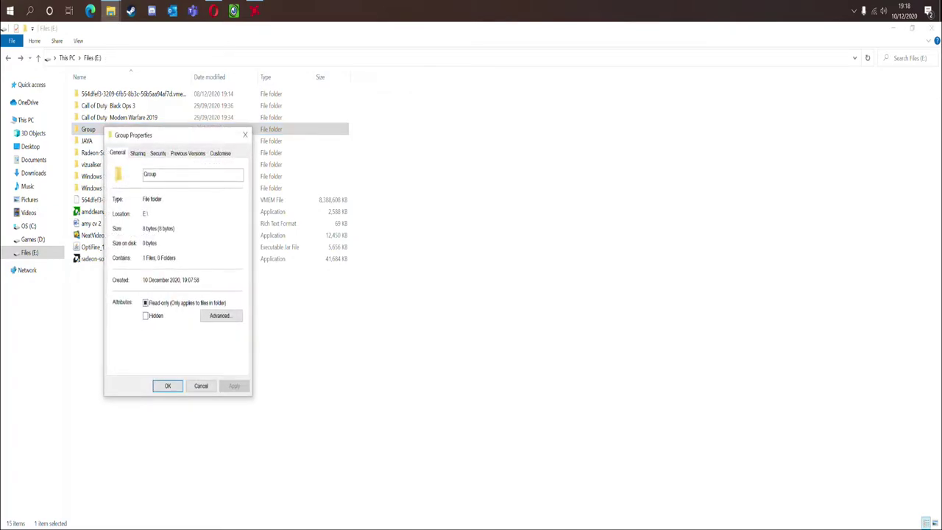
- On the Sharing tab, begin sharing Group and list the people it can be shared with
left_click(139, 155)
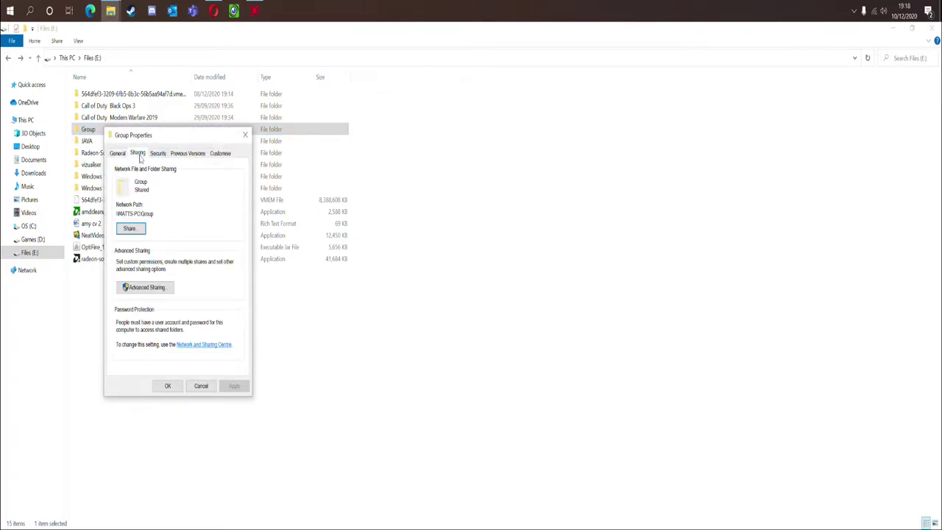
left_click(136, 231)
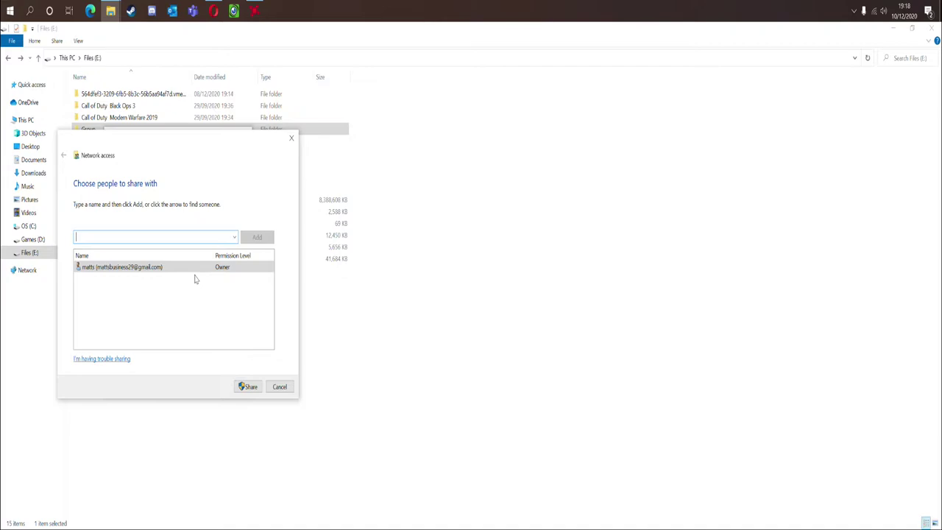
left_click(234, 237)
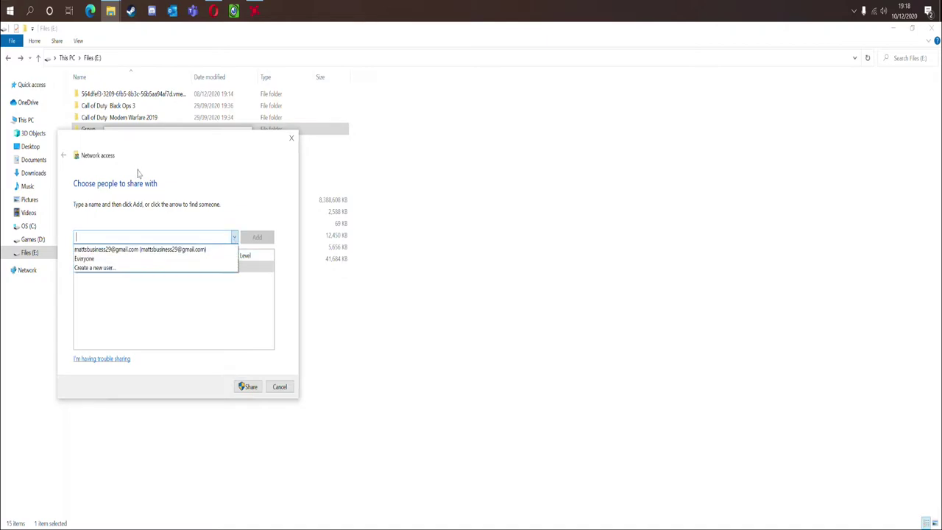
- Open User Accounts via 'Create a new user...', move the window up, and close it
left_click(111, 268)
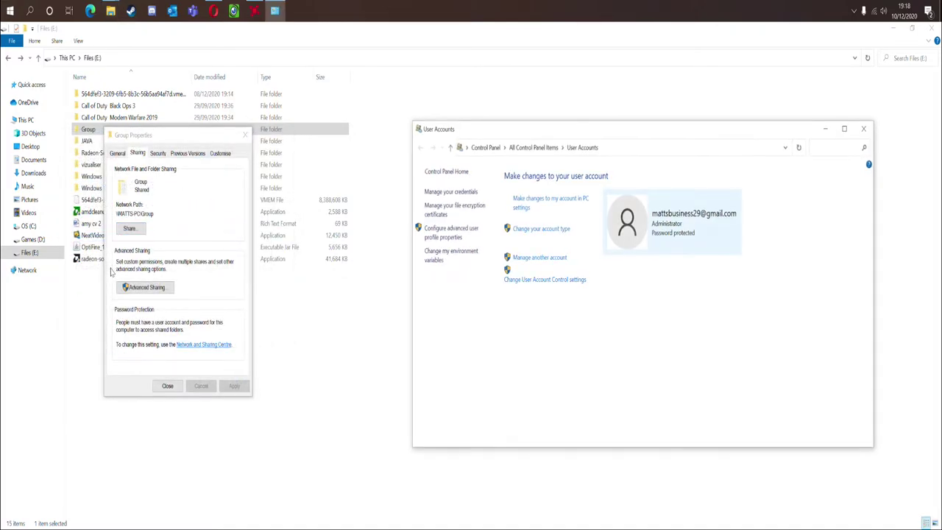
left_click_drag(639, 132, 486, 72)
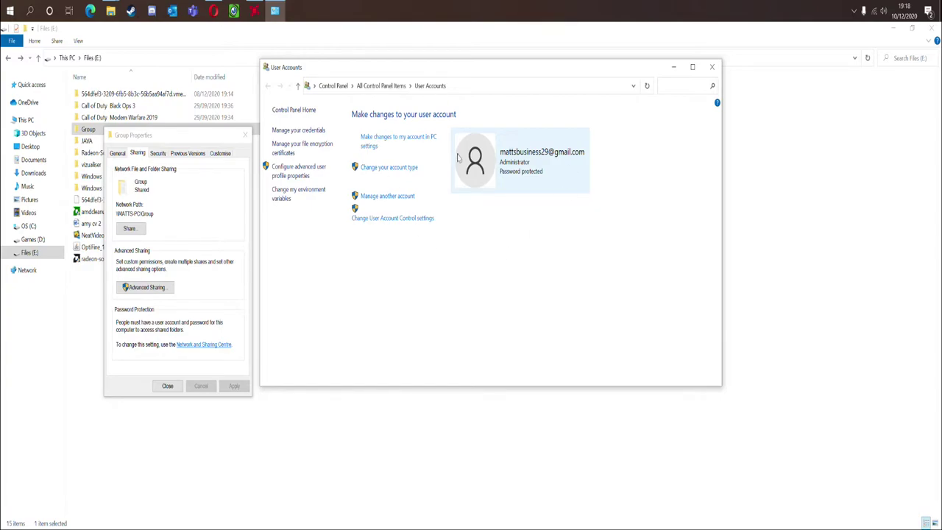
left_click(711, 67)
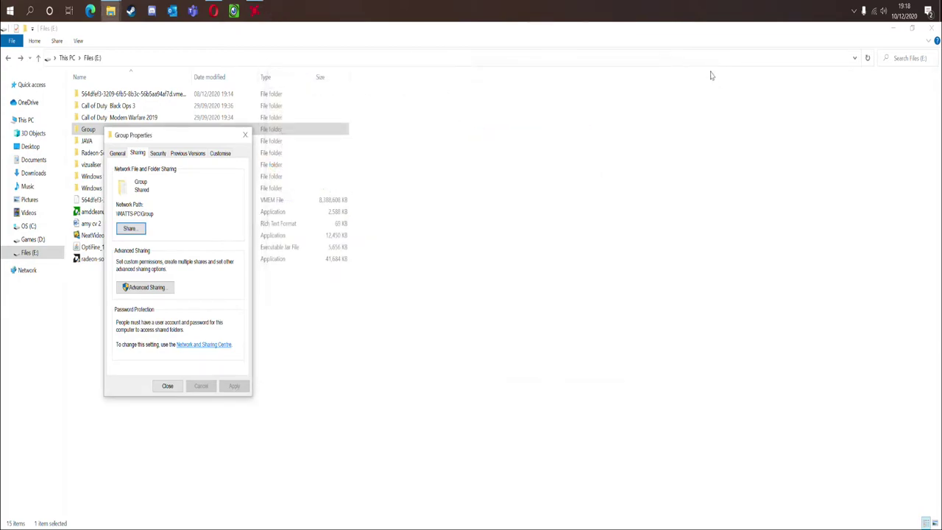
- Share the Group folder with Everyone and dismiss the sharing confirmation
left_click(131, 230)
left_click(234, 238)
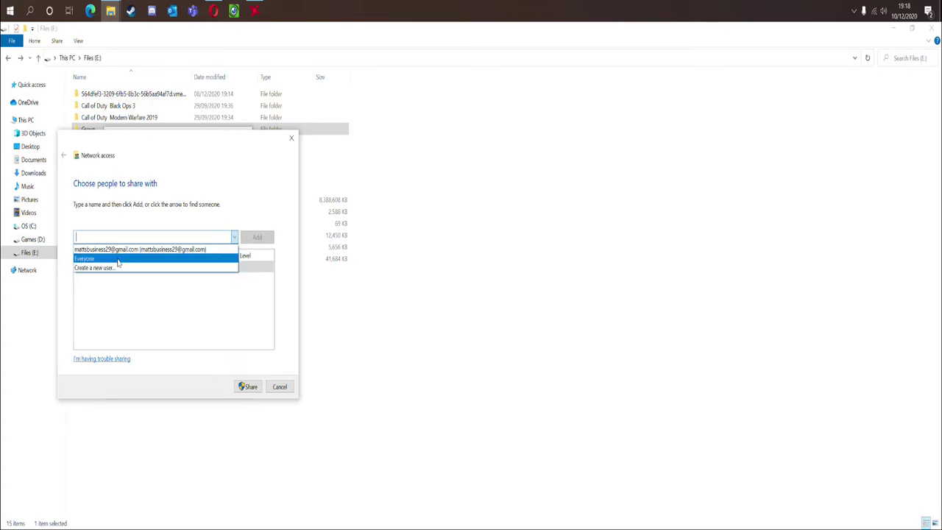
left_click(118, 259)
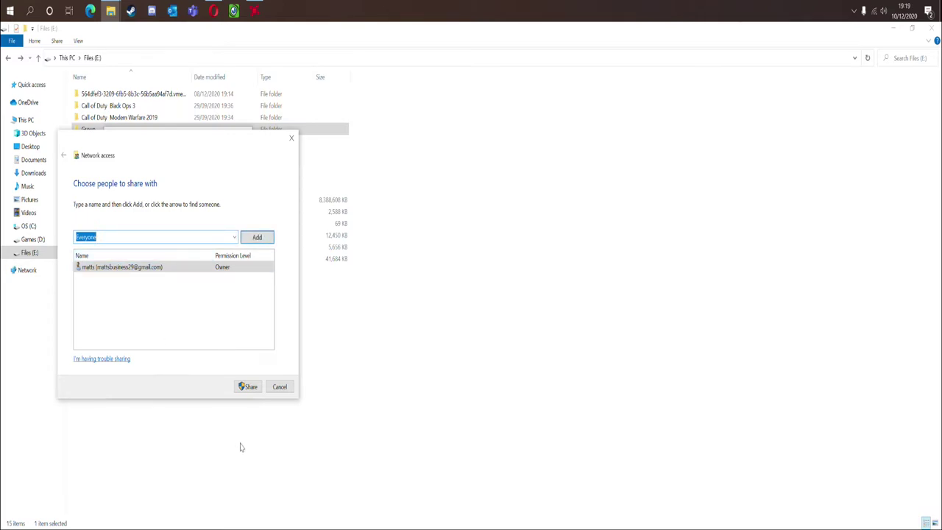
left_click(254, 389)
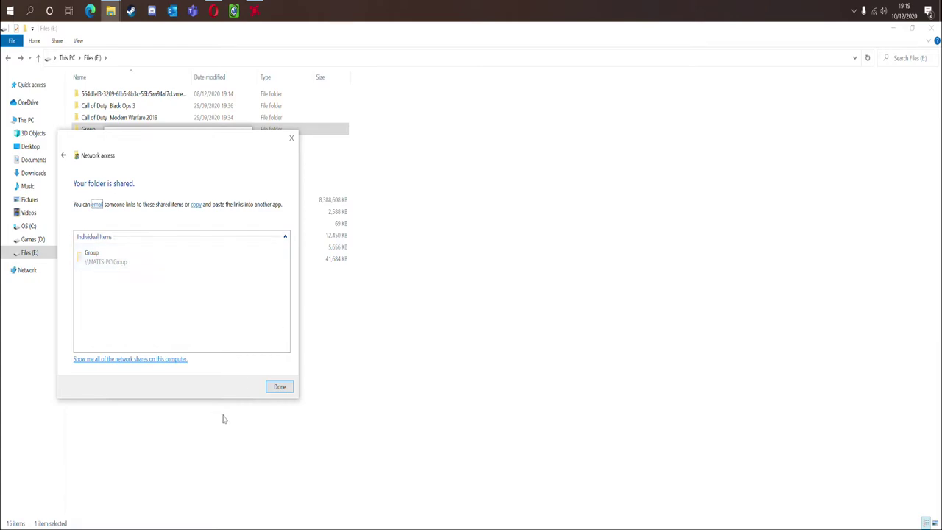
left_click(279, 387)
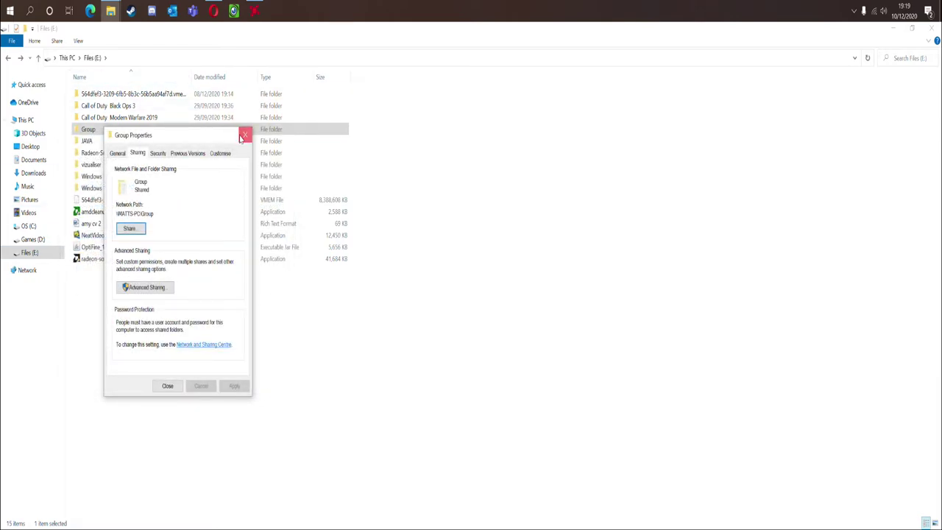
- Close the Group folder's Properties window
left_click(245, 134)
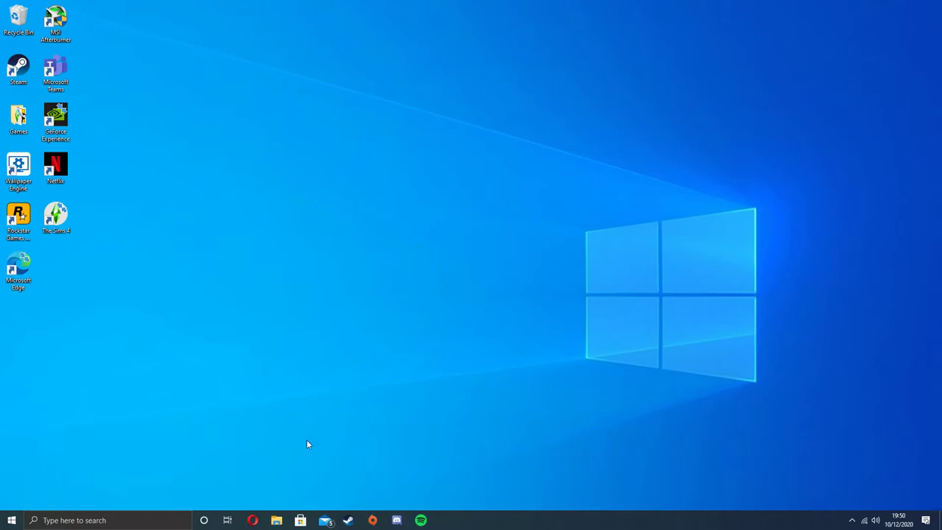
- Search 'workgroup' and open the System page showing this PC is in WORKGROUP
left_click(100, 520)
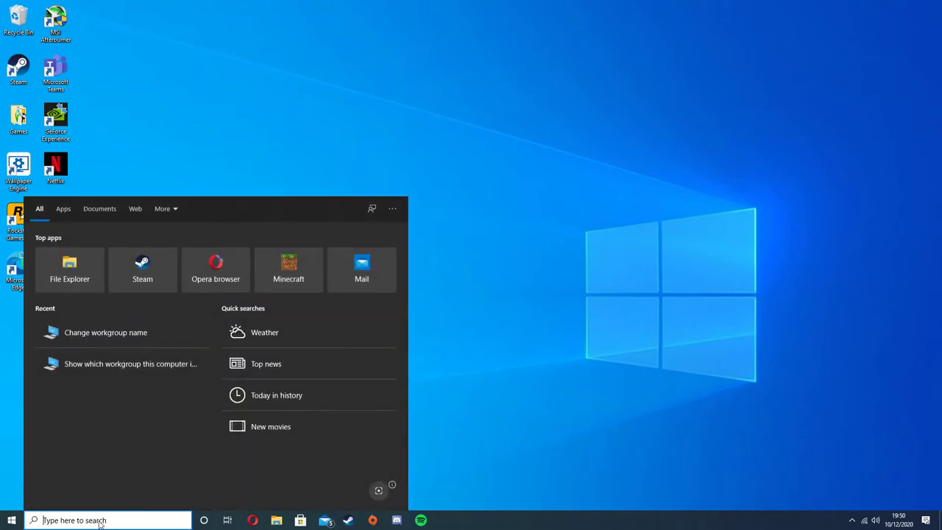
type("workgroup")
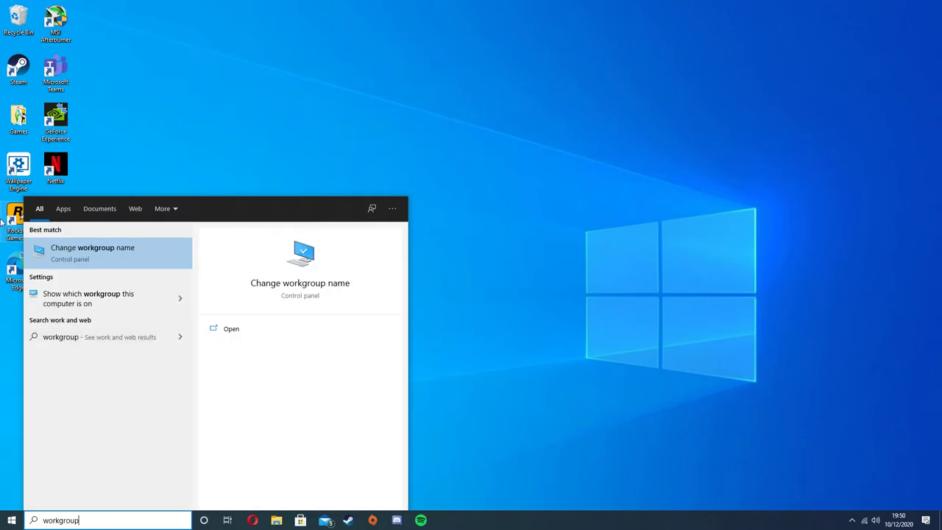
left_click(81, 301)
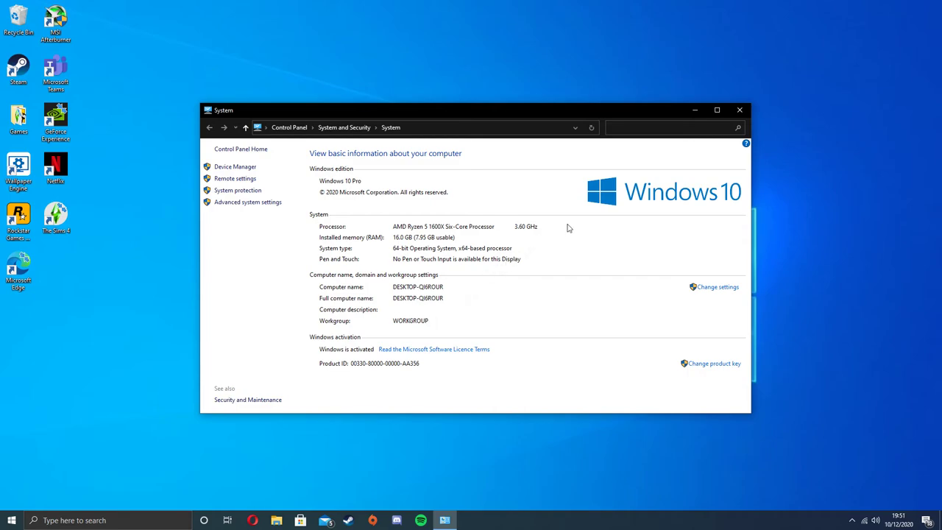
- Close the System window and open File Explorer at the Desktop folder
left_click(741, 112)
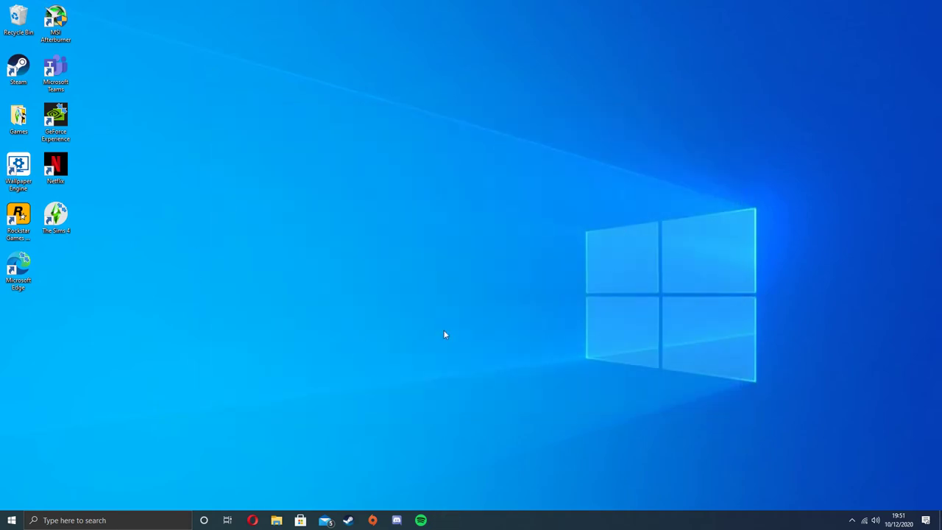
left_click(276, 520)
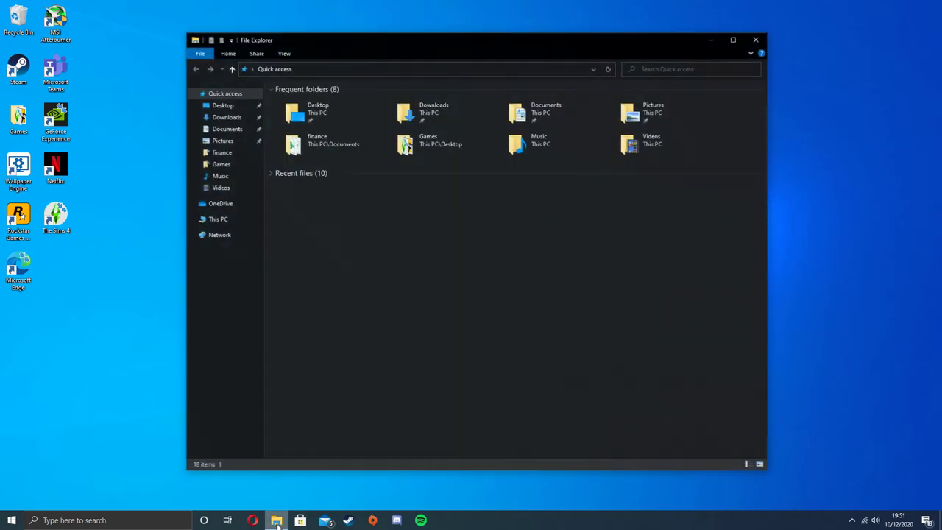
left_click(313, 69)
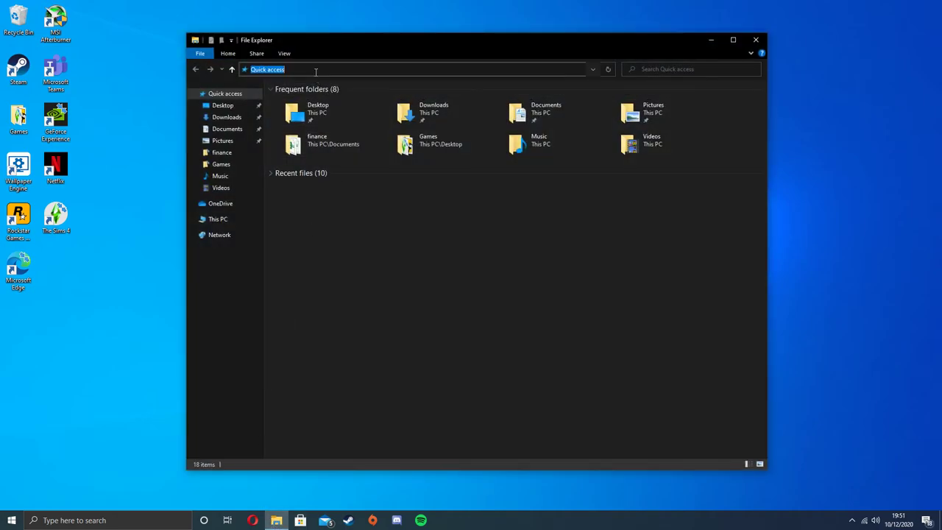
left_click(243, 107)
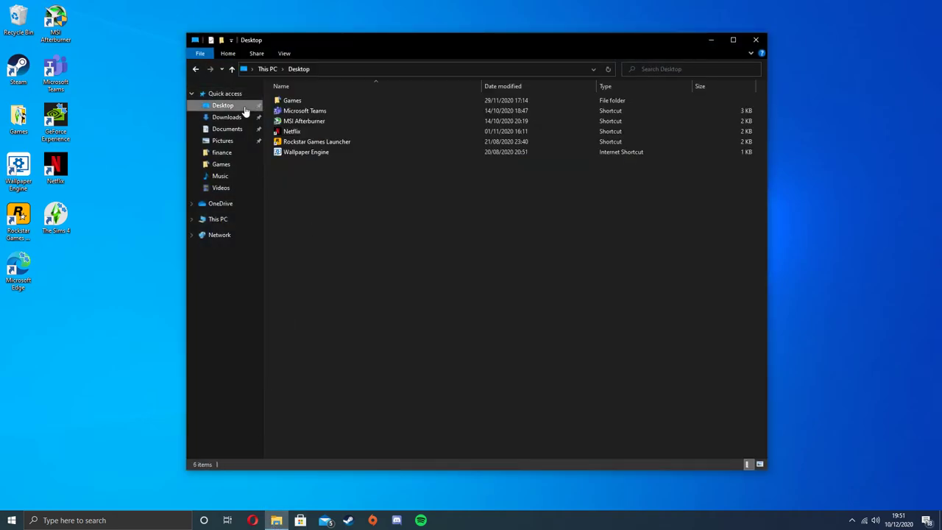
- Enter the address \\MATTS-PC\Group to view the shared folder's hello file
left_click(332, 70)
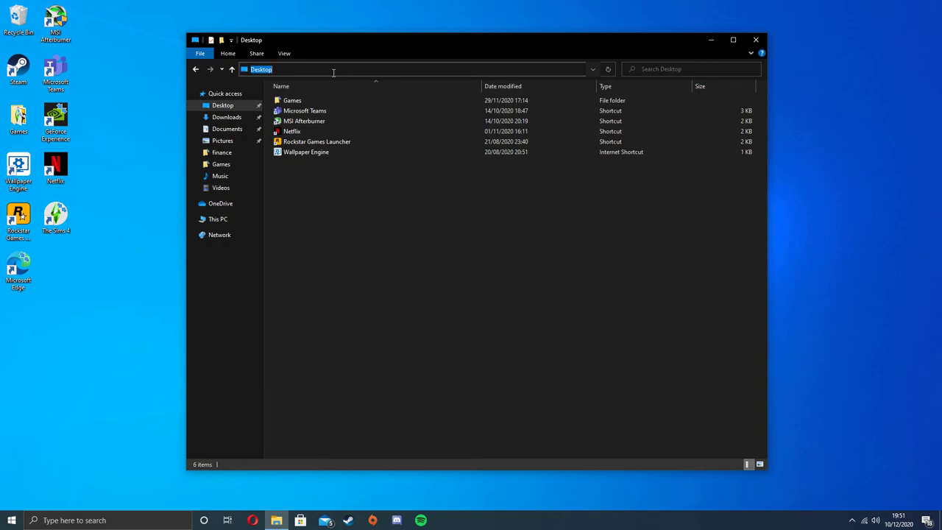
type("MA")
key("BackSpace")
key("BackSpace")
type("\\\\")
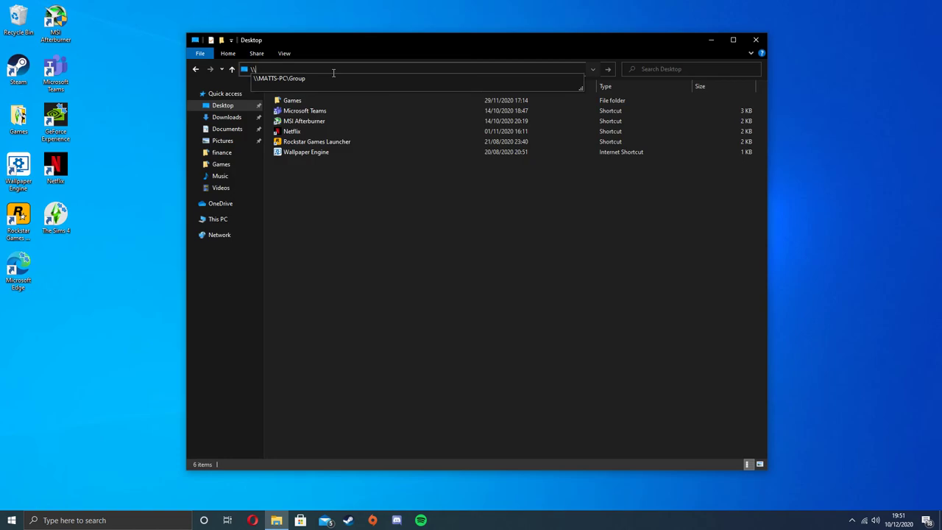
type("MATTS-")
type("PC")
type("\\Group")
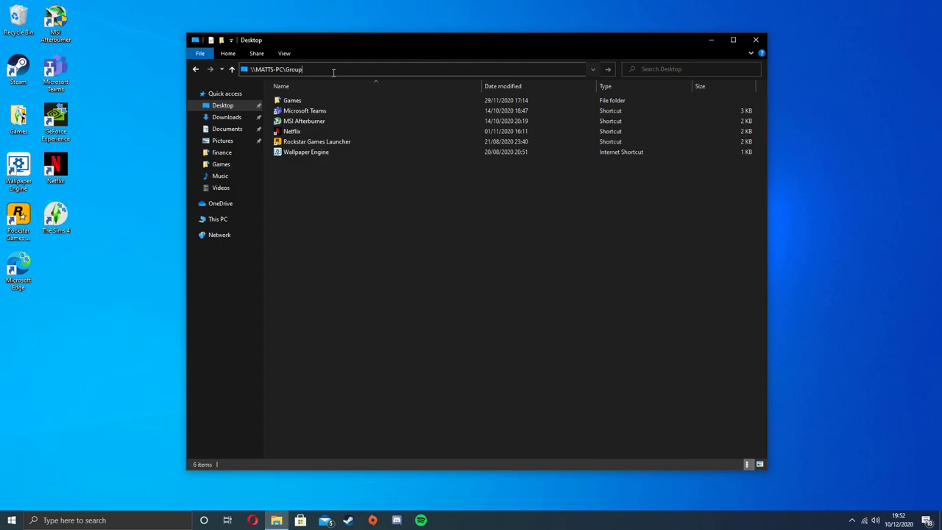
key("Return")
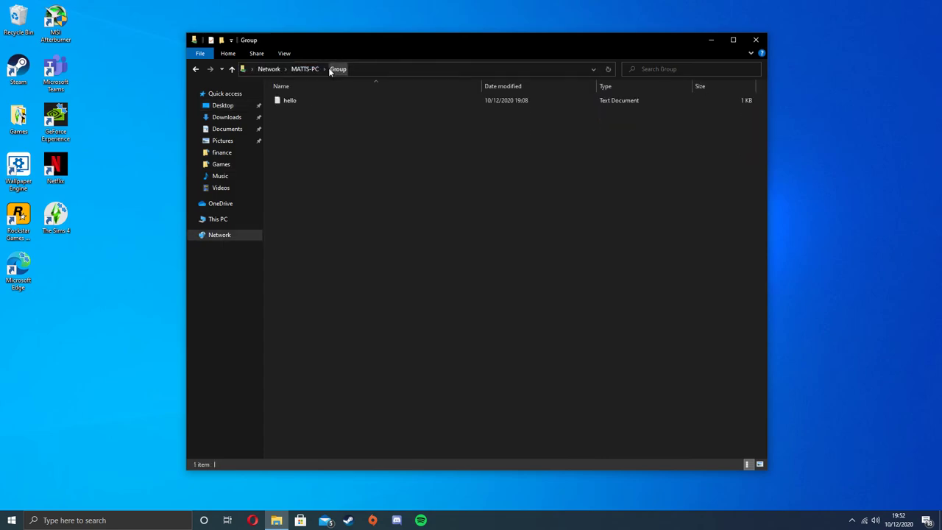